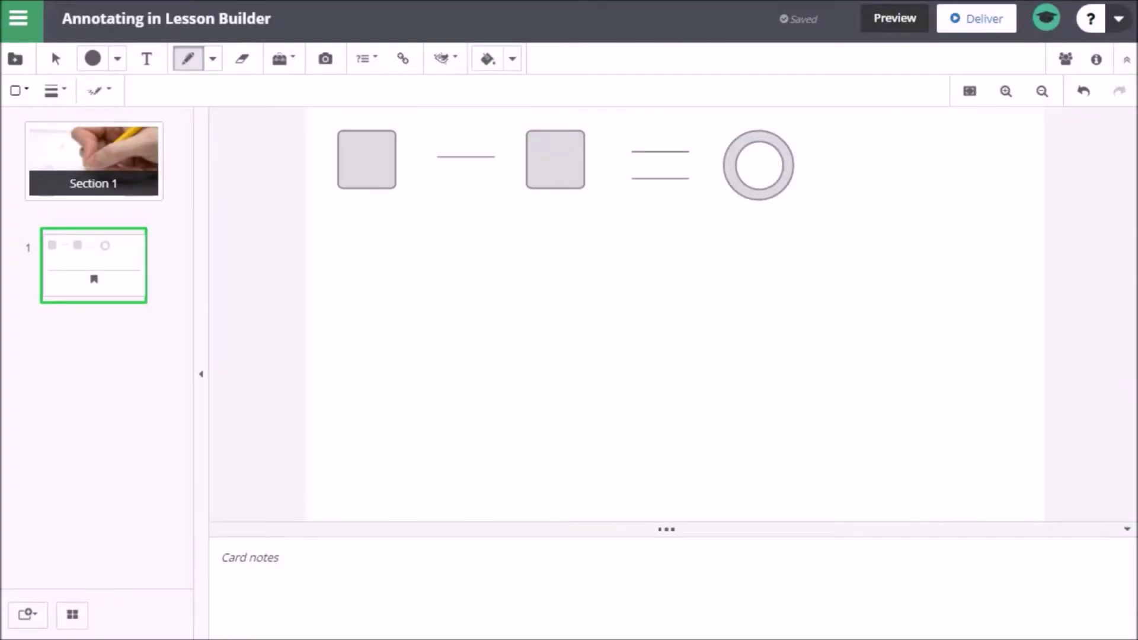
- Select the plain Pen and set it to red with a 10px width
click(213, 60)
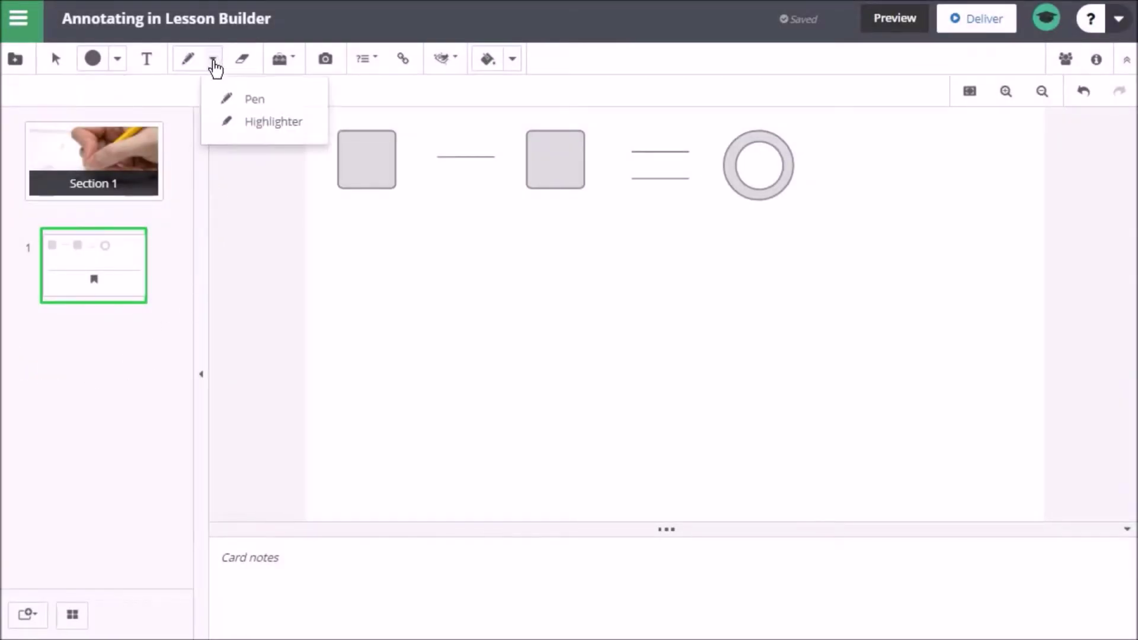
click(253, 100)
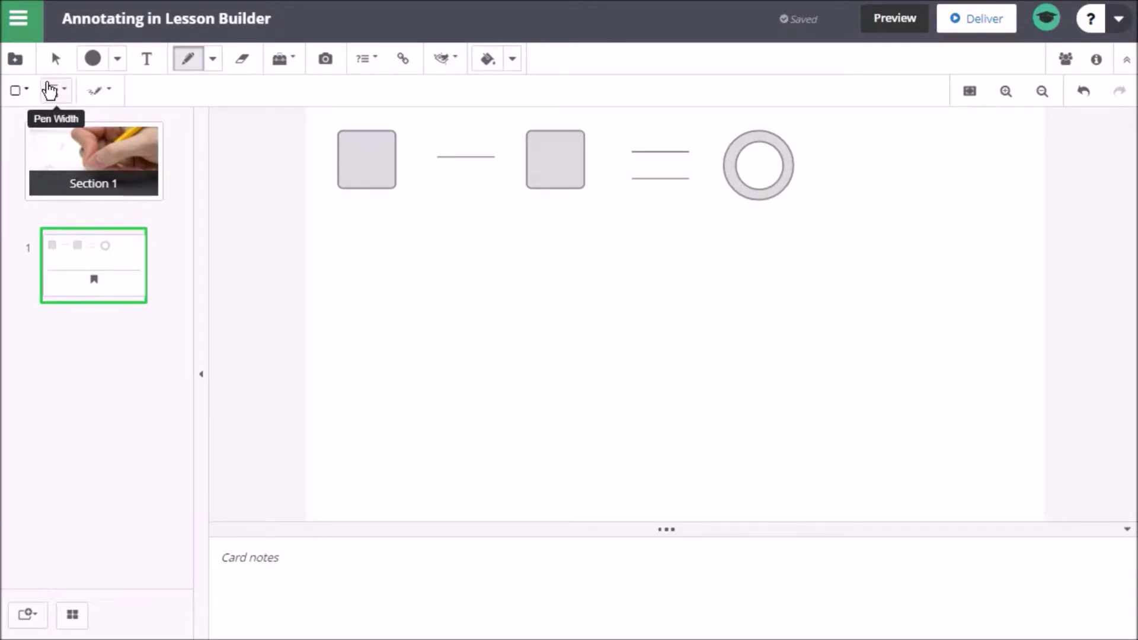
click(109, 91)
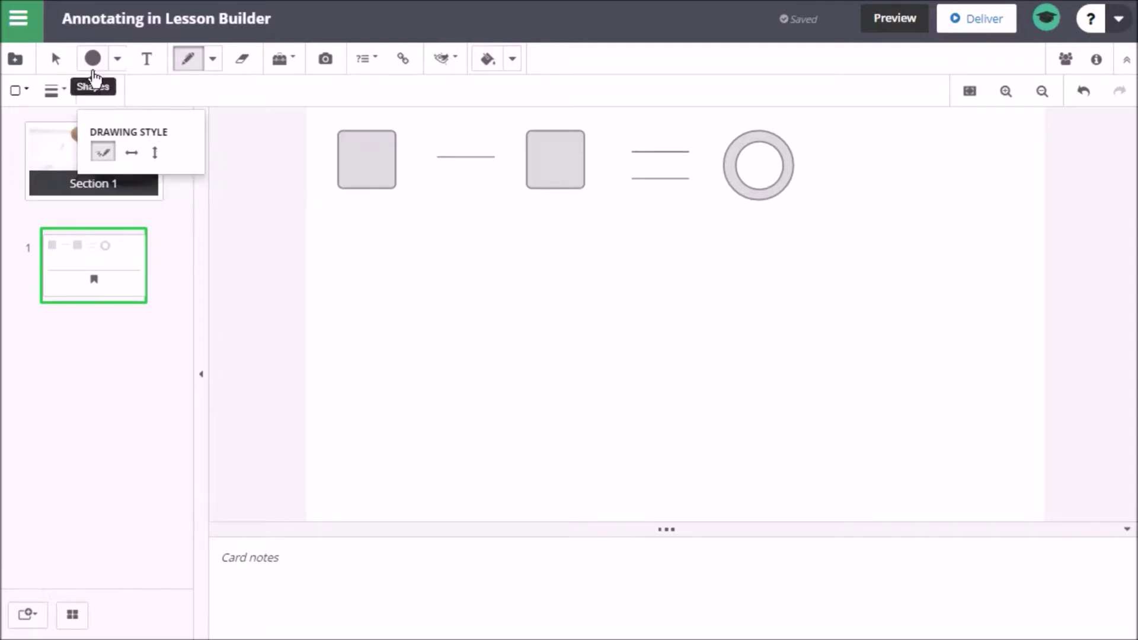
click(18, 91)
click(17, 254)
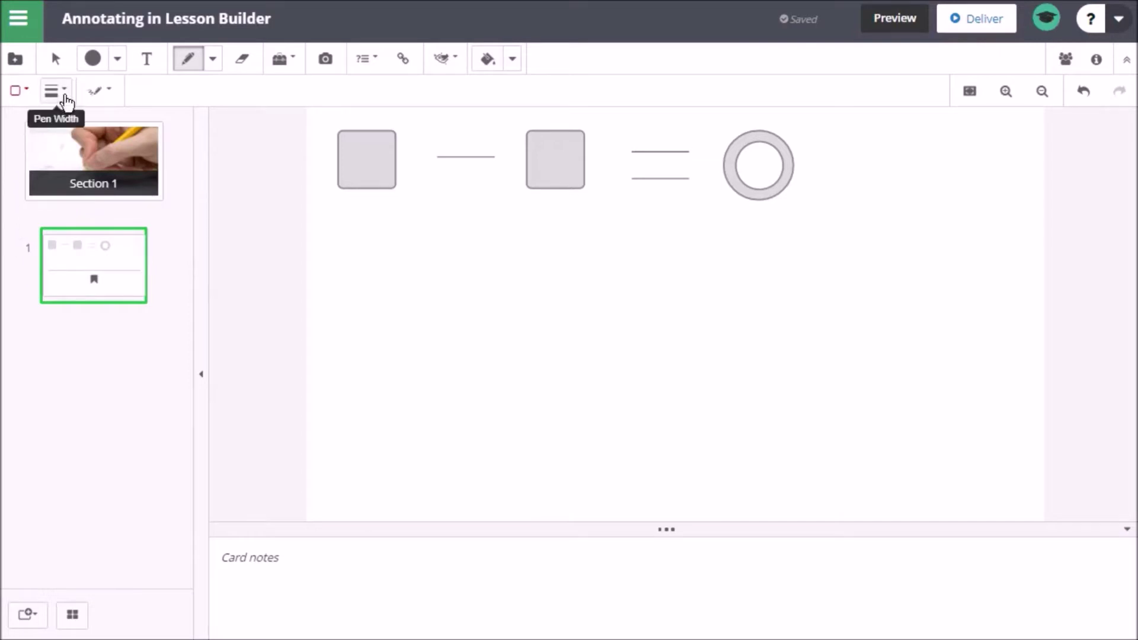
click(56, 91)
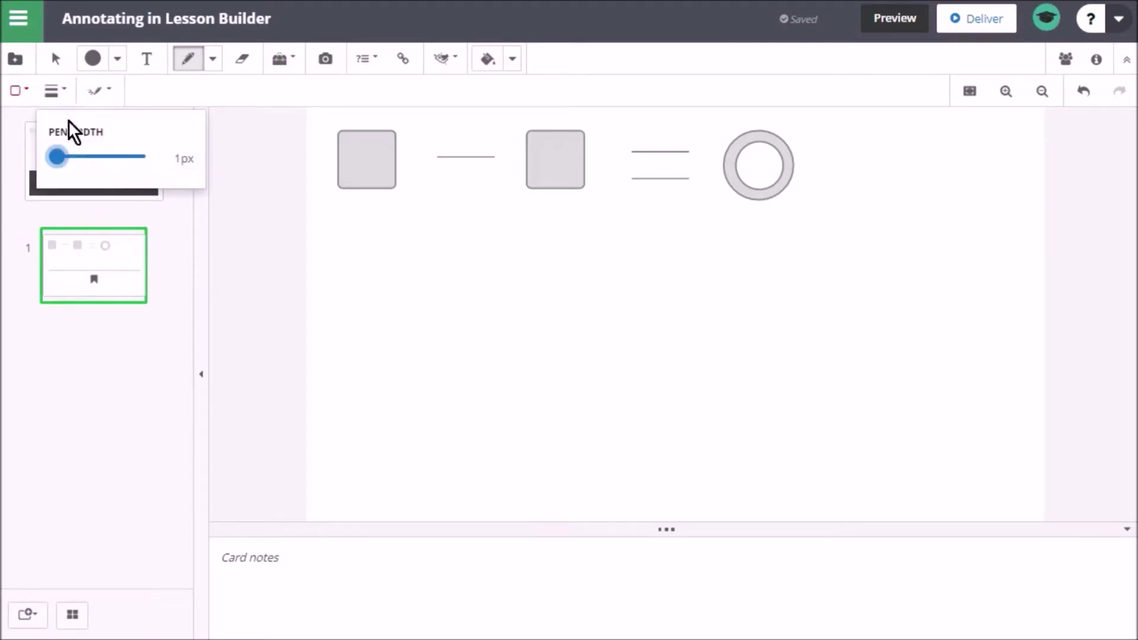
click(93, 159)
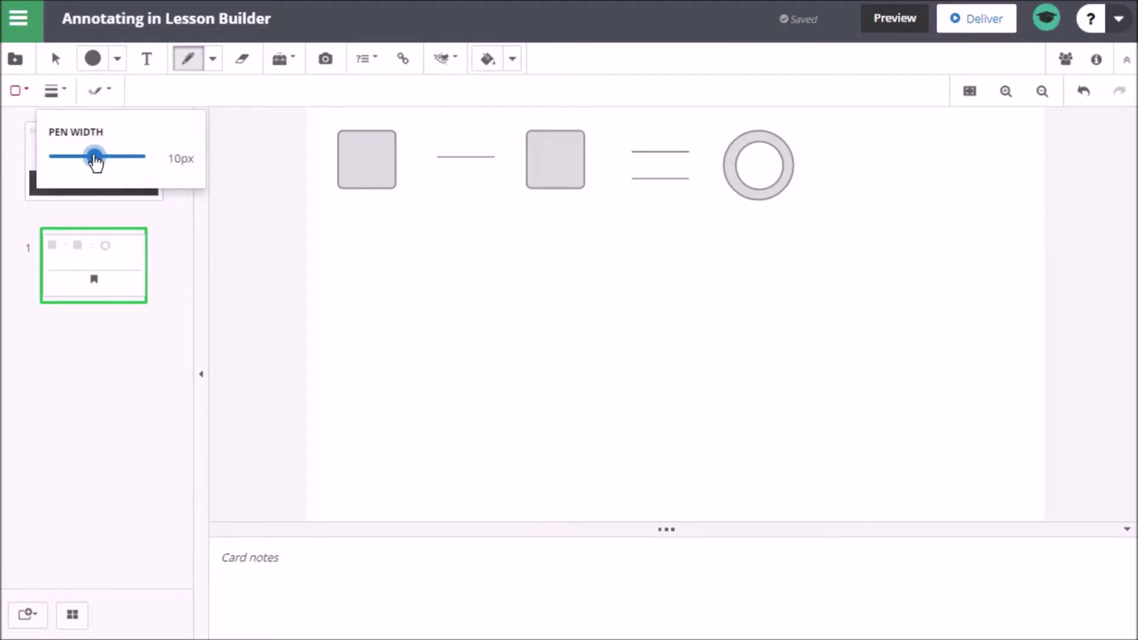
- Trace red strokes under the two squares, the lines and the ring, then clear all annotations
mouse_move(362, 220)
mouse_down()
mouse_move(371, 217)
mouse_move(362, 277)
mouse_up()
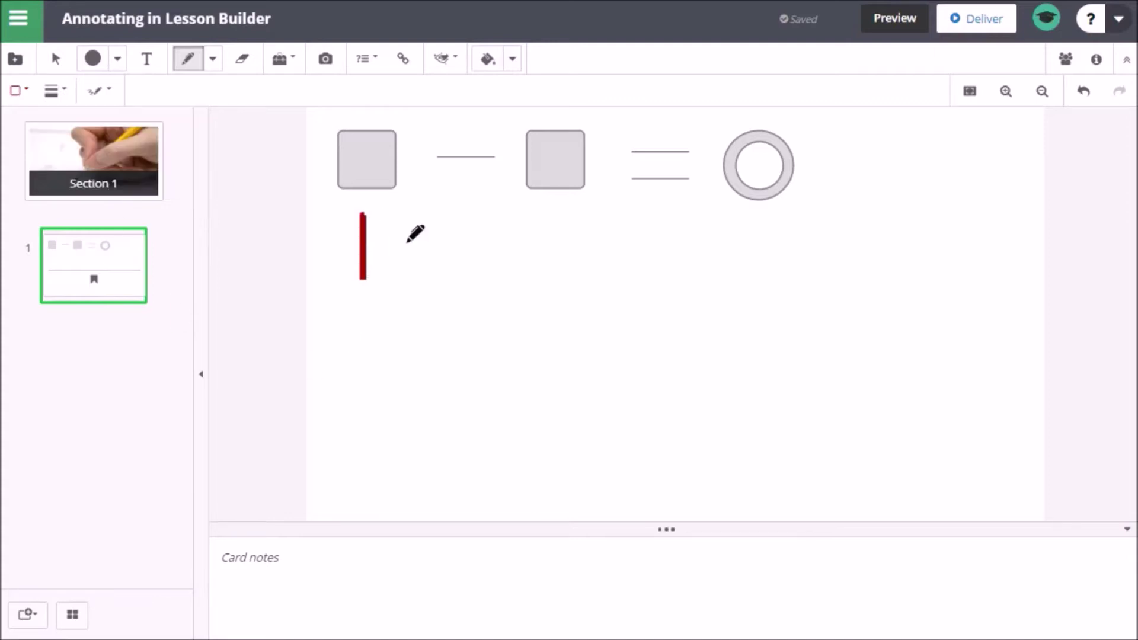
drag(406, 243, 462, 240)
drag(529, 216, 538, 279)
drag(617, 232, 674, 229)
drag(622, 255, 657, 259)
mouse_move(739, 230)
mouse_down()
mouse_move(780, 230)
mouse_move(741, 230)
mouse_up()
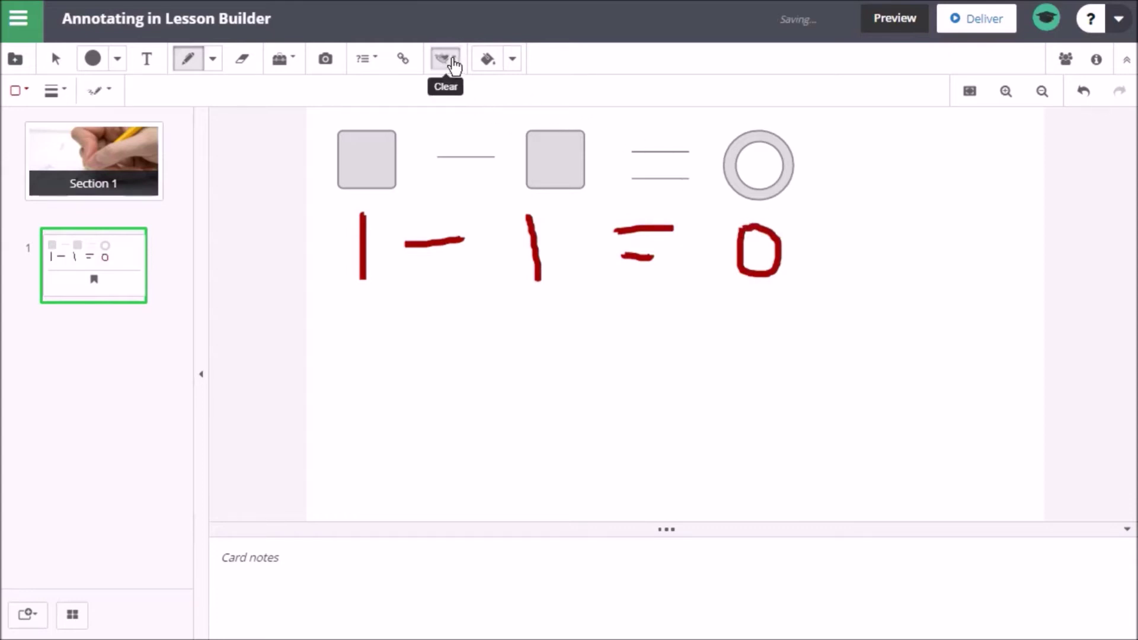
click(451, 60)
click(485, 98)
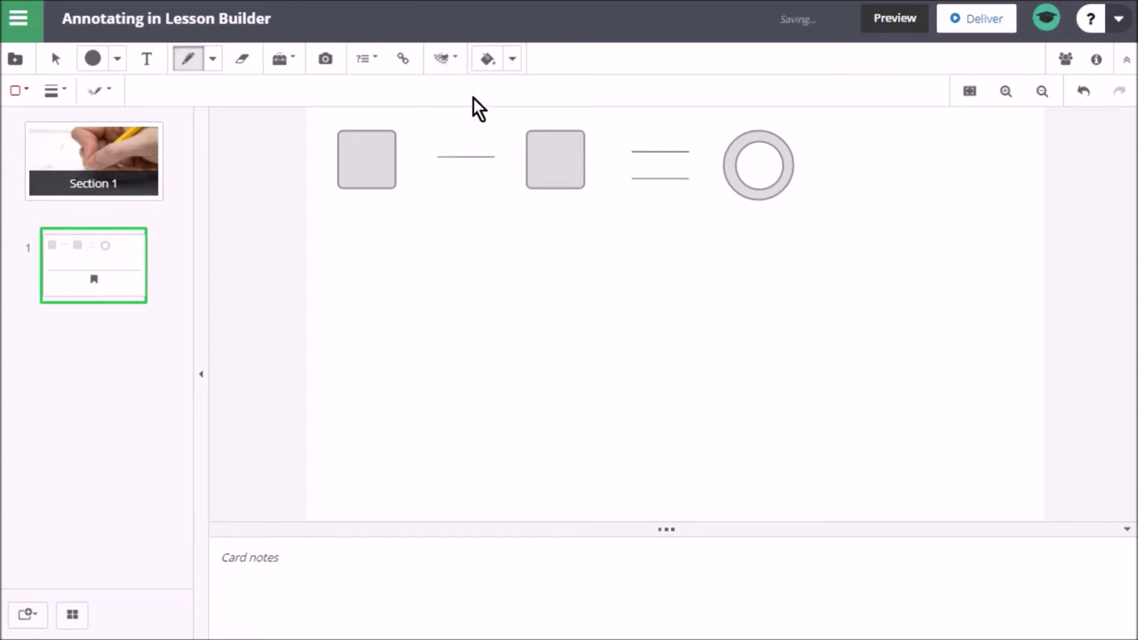